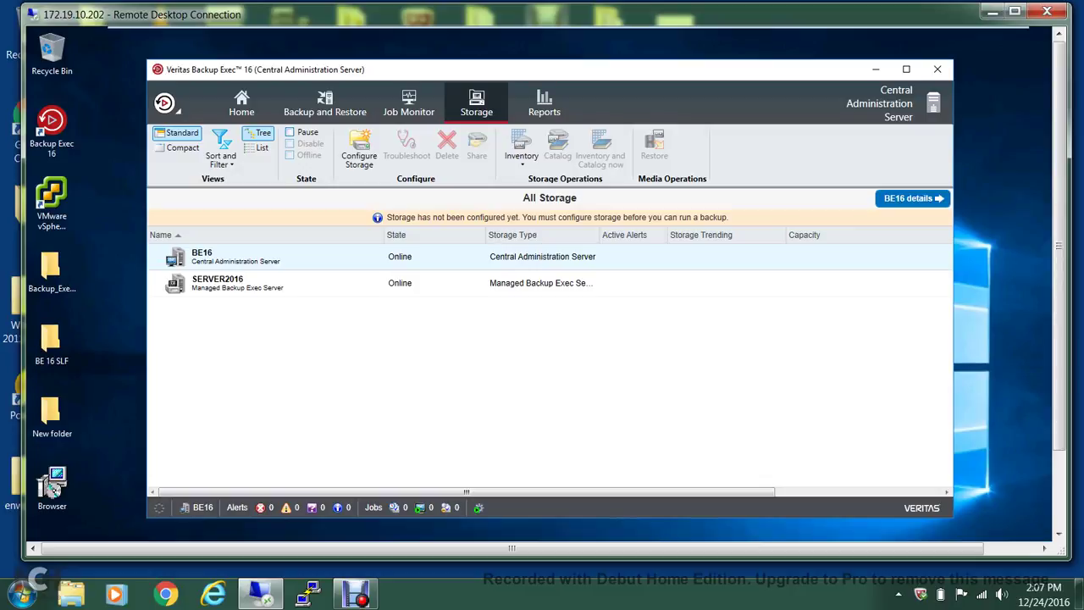
# Start configuring disk-based storage on the SERVER2016 managed server, choosing Deduplication disk storage as the type
pyautogui.click(237, 283)
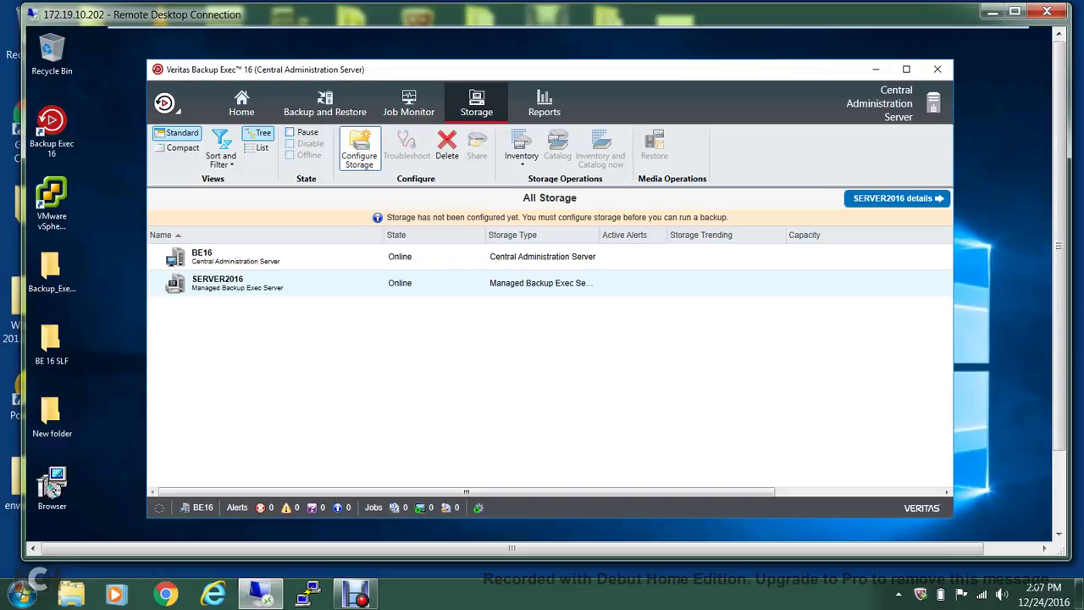
pyautogui.click(360, 149)
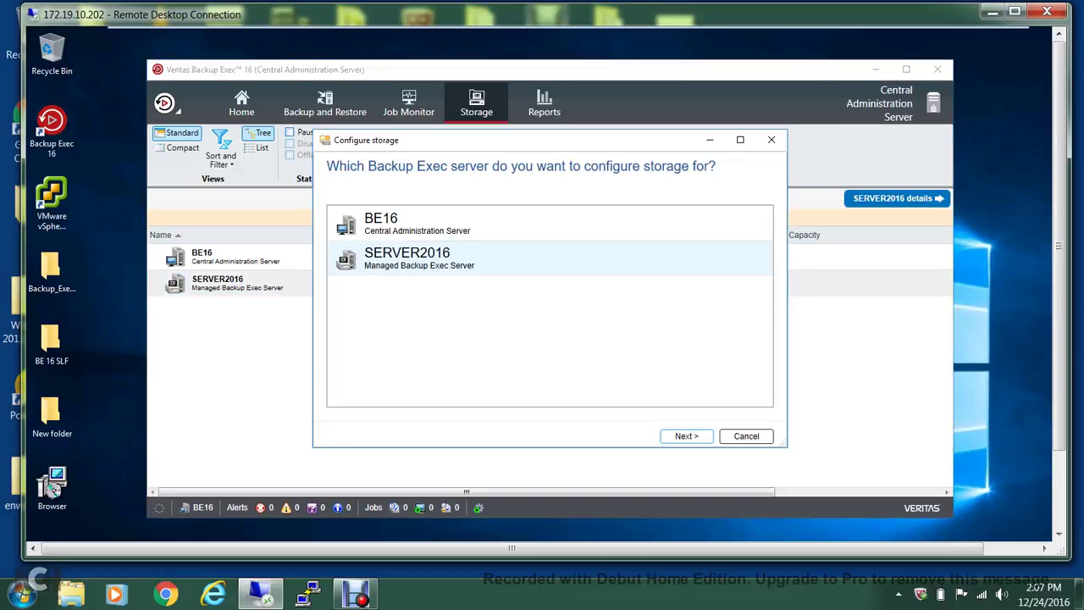
pyautogui.press('Return')
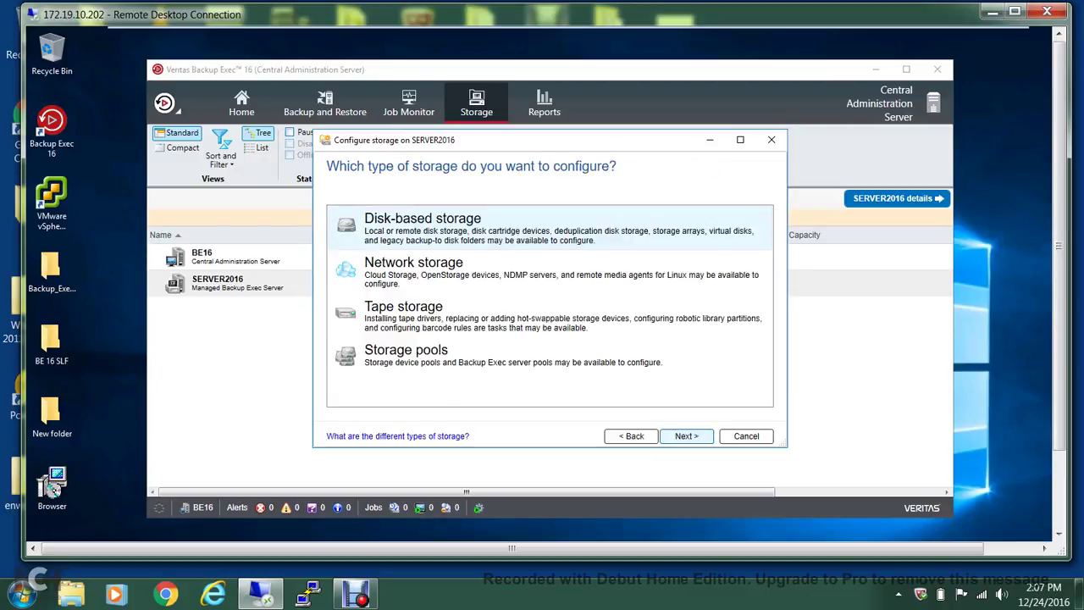
pyautogui.press('Return')
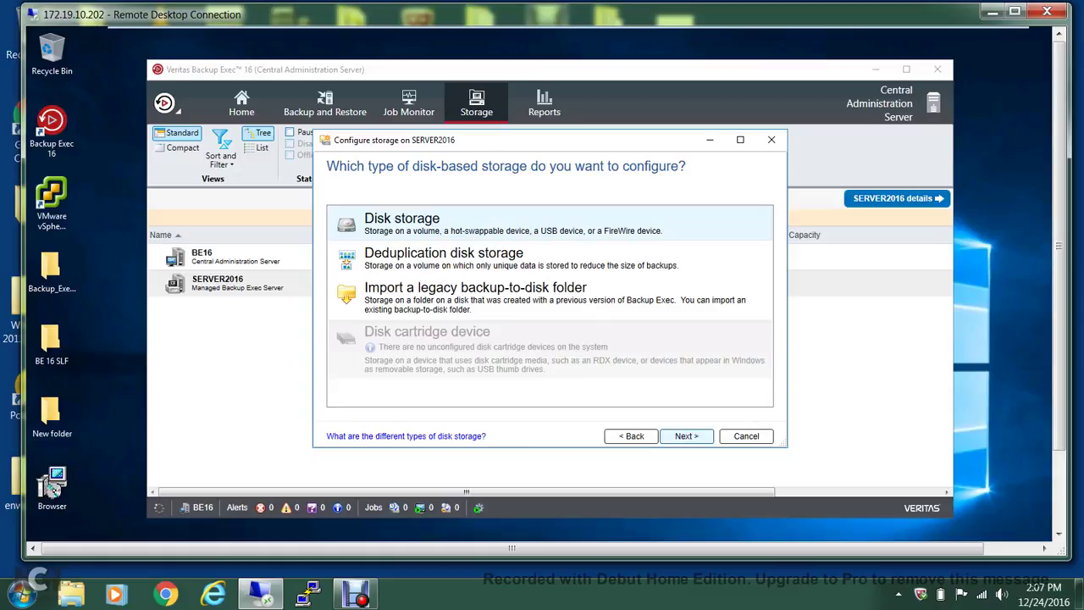
pyautogui.click(444, 258)
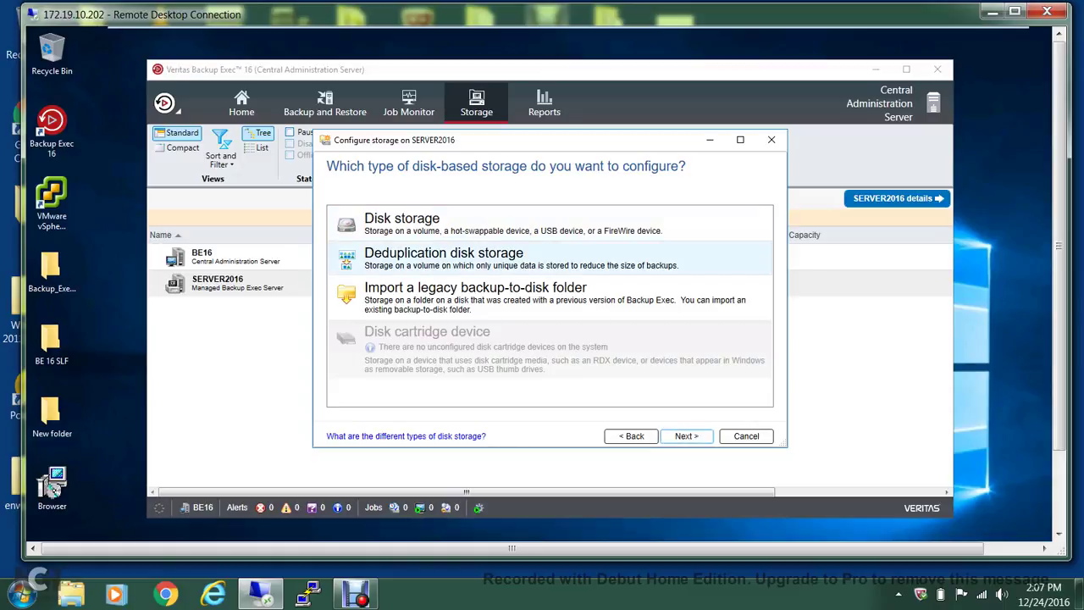
pyautogui.press('Return')
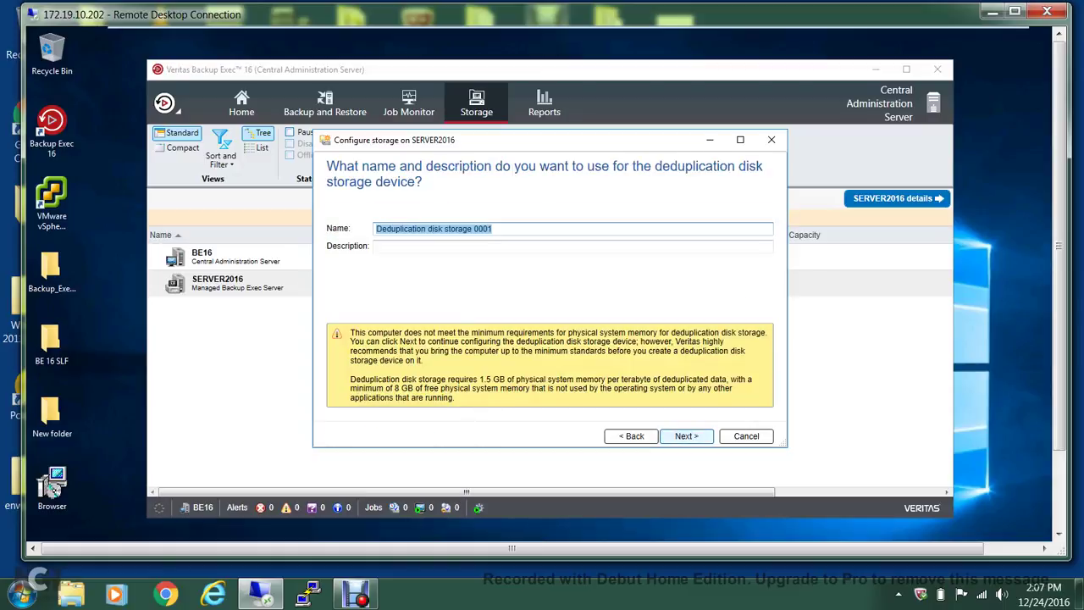
# Name the deduplication storage device DEDUP DEMO DRIVE and choose to create it as a new device on drive C:
pyautogui.write('D')
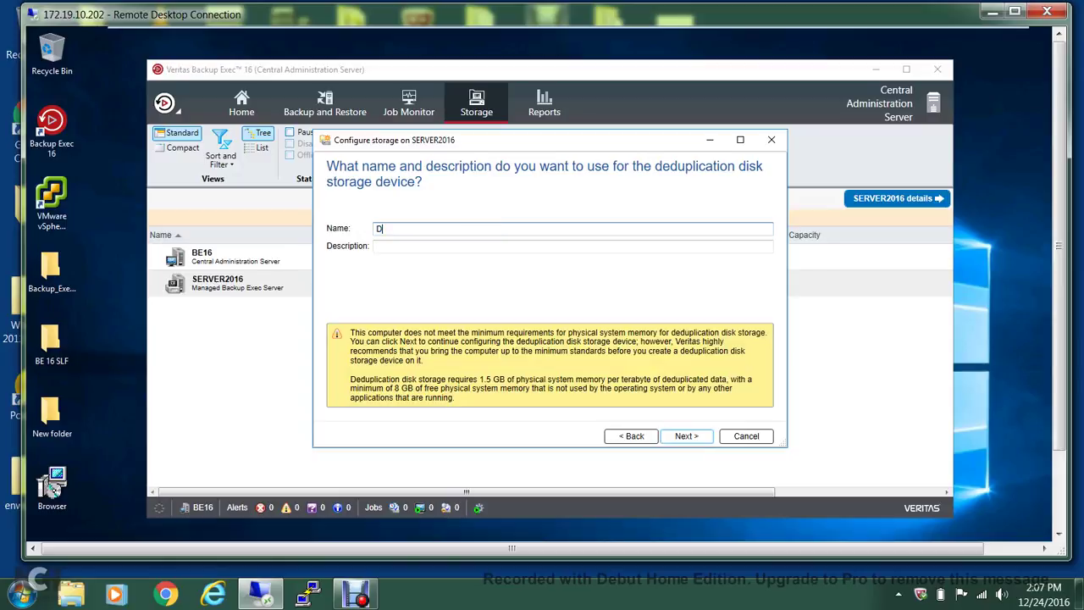
pyautogui.write('EDUP DEMO DRIVE')
pyautogui.press('Return')
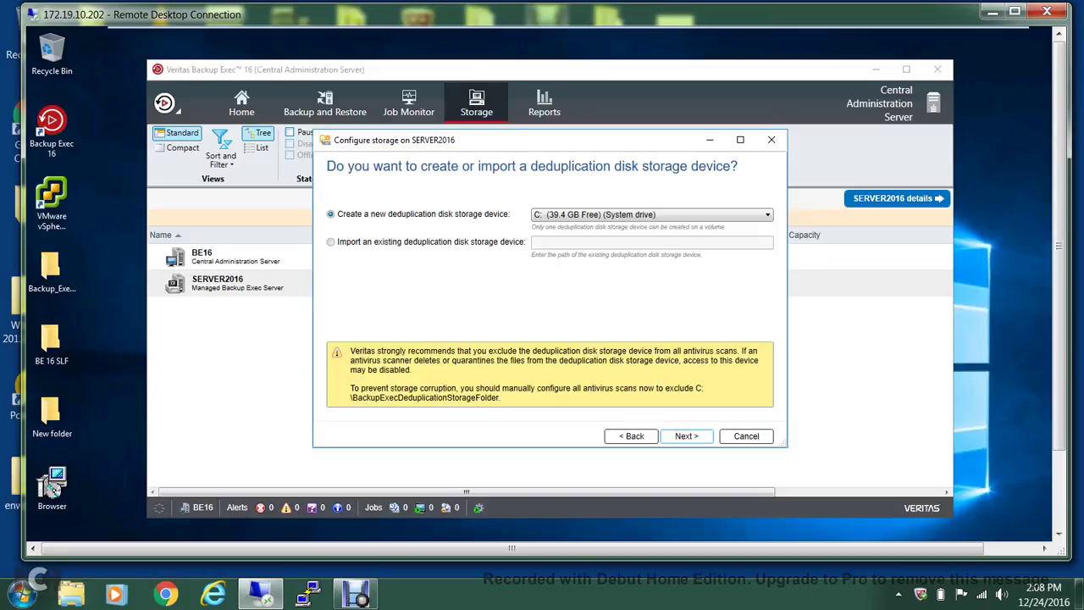
pyautogui.press('Return')
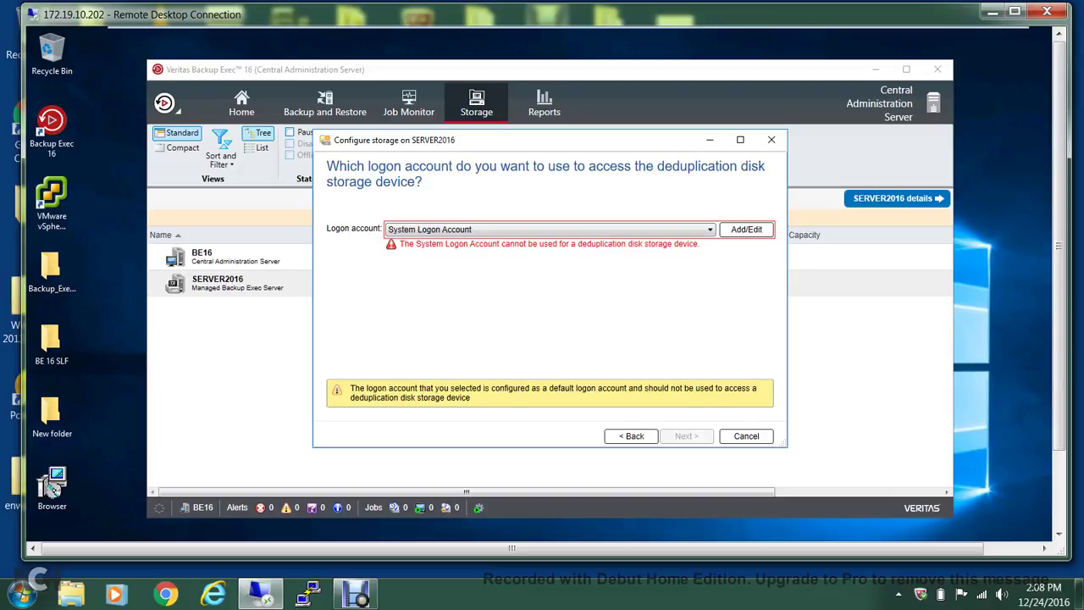
# Select the administrator logon account for accessing the deduplication disk storage device
pyautogui.click(710, 229)
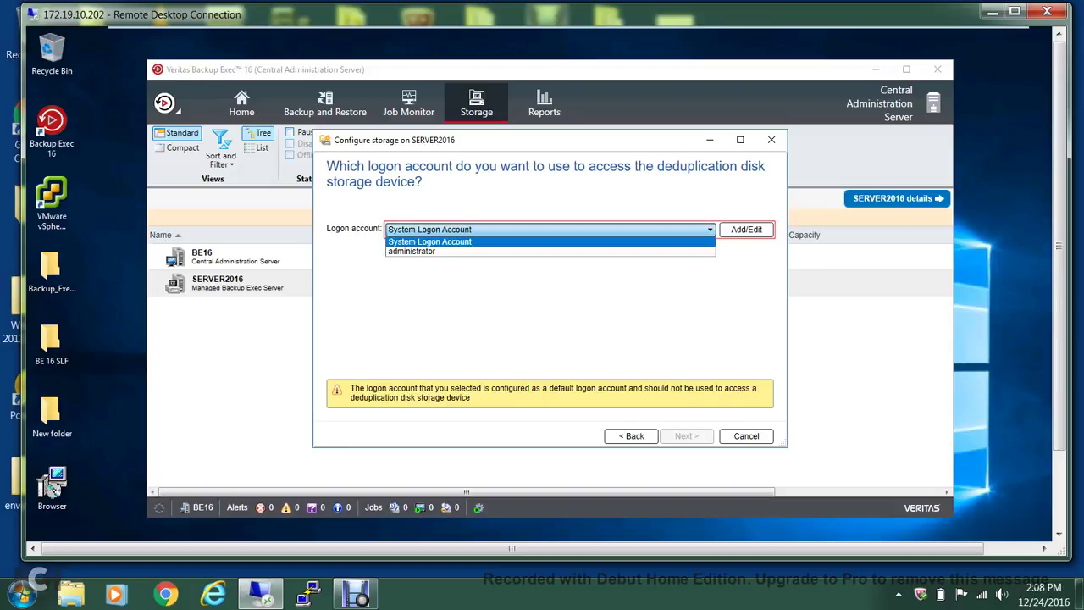
pyautogui.press('Return')
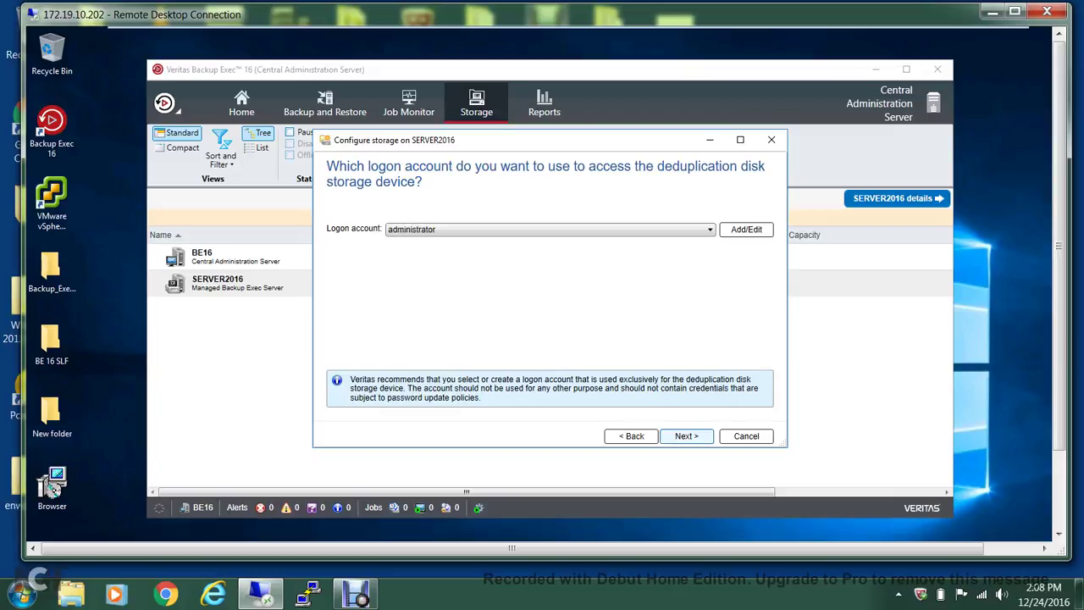
pyautogui.click(686, 435)
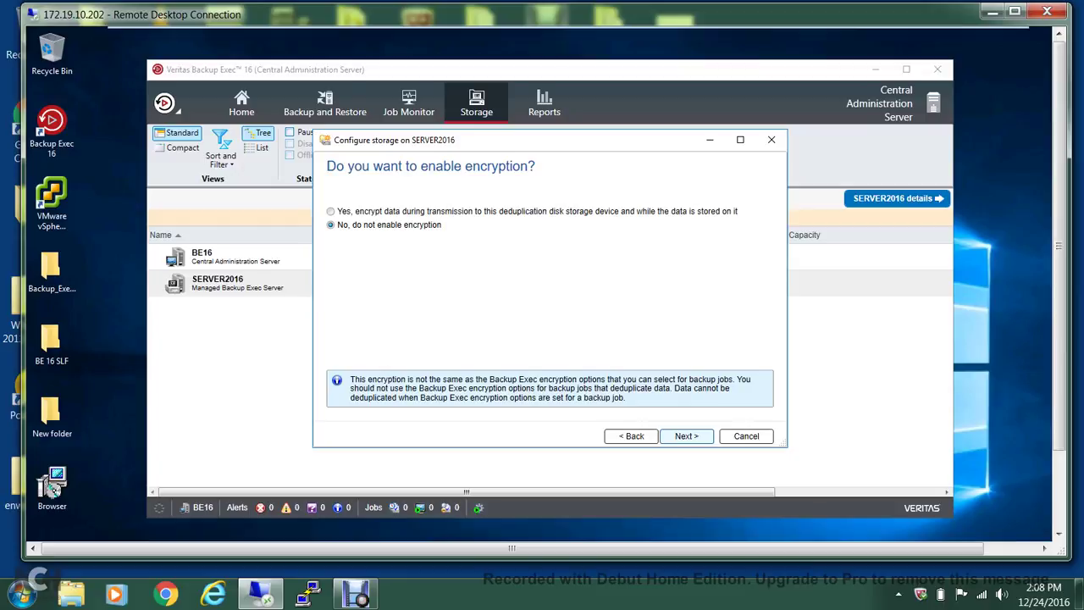
# Leave encryption off for the deduplication device and set its concurrent operations to 4
pyautogui.click(687, 435)
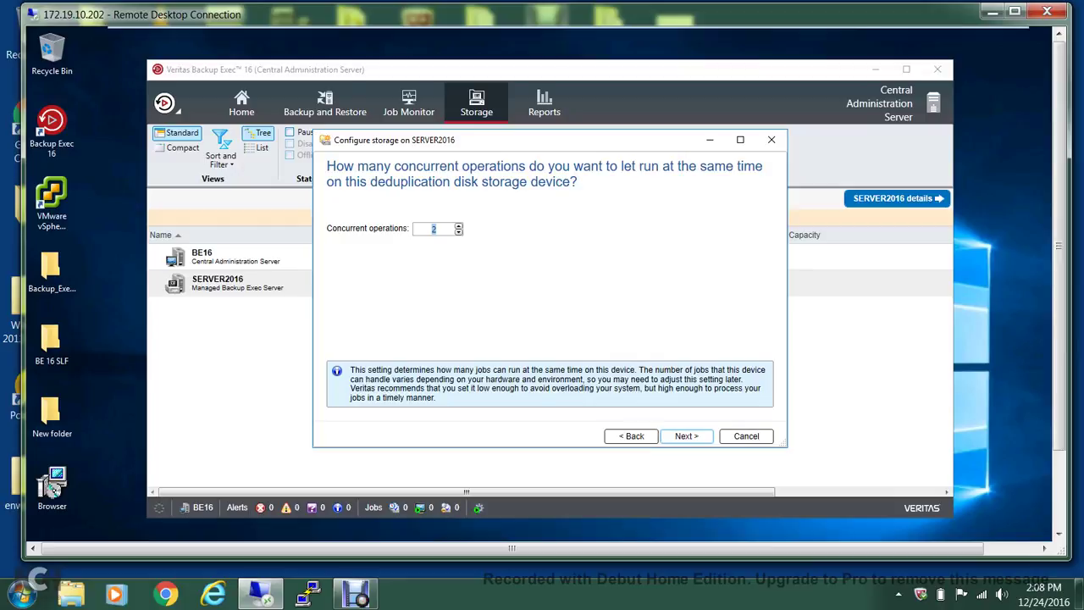
pyautogui.write('4')
pyautogui.click(687, 436)
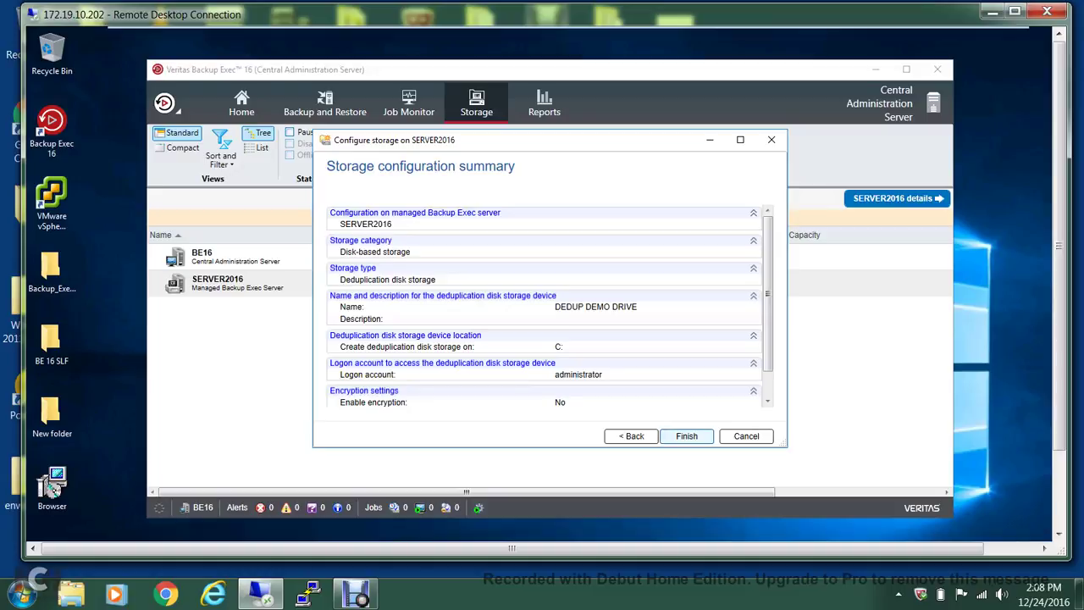
# Finish the storage configuration and accept the antivirus and memory warnings to create the deduplication disk storage
pyautogui.click(687, 435)
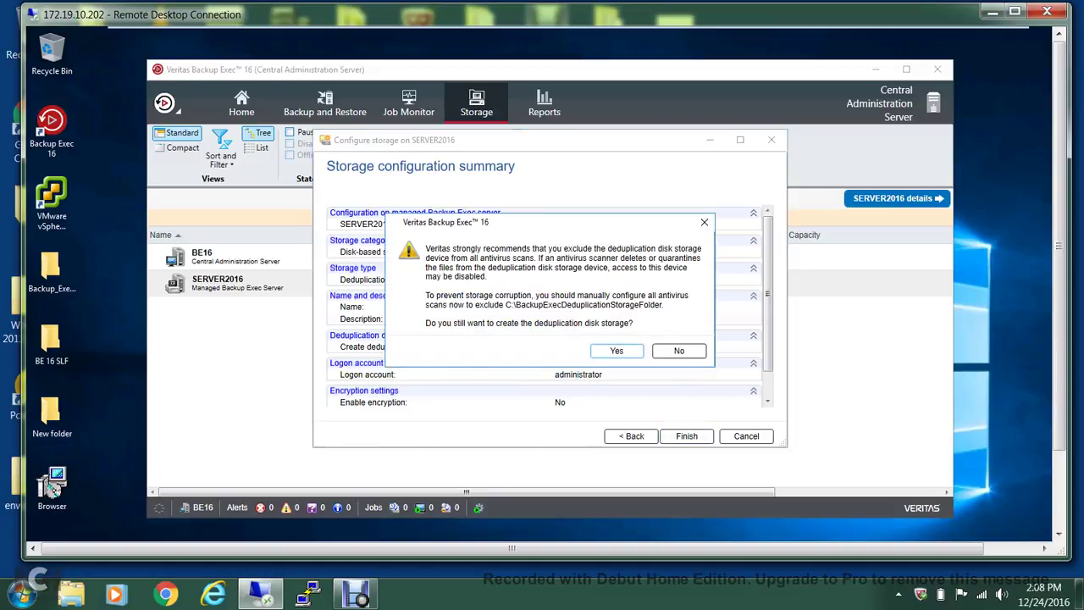
pyautogui.press('Return')
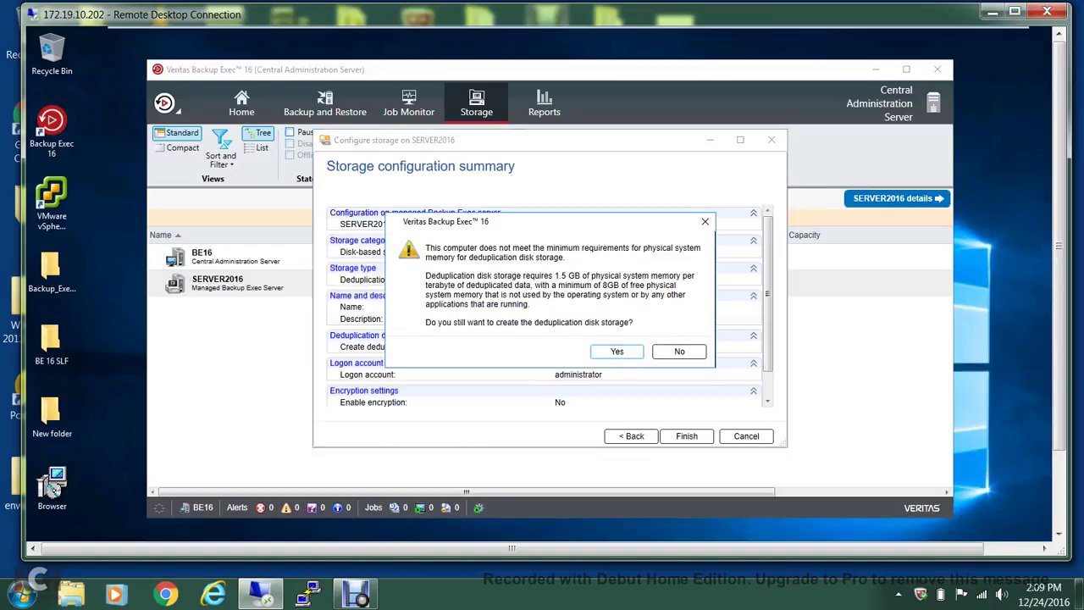
pyautogui.click(616, 351)
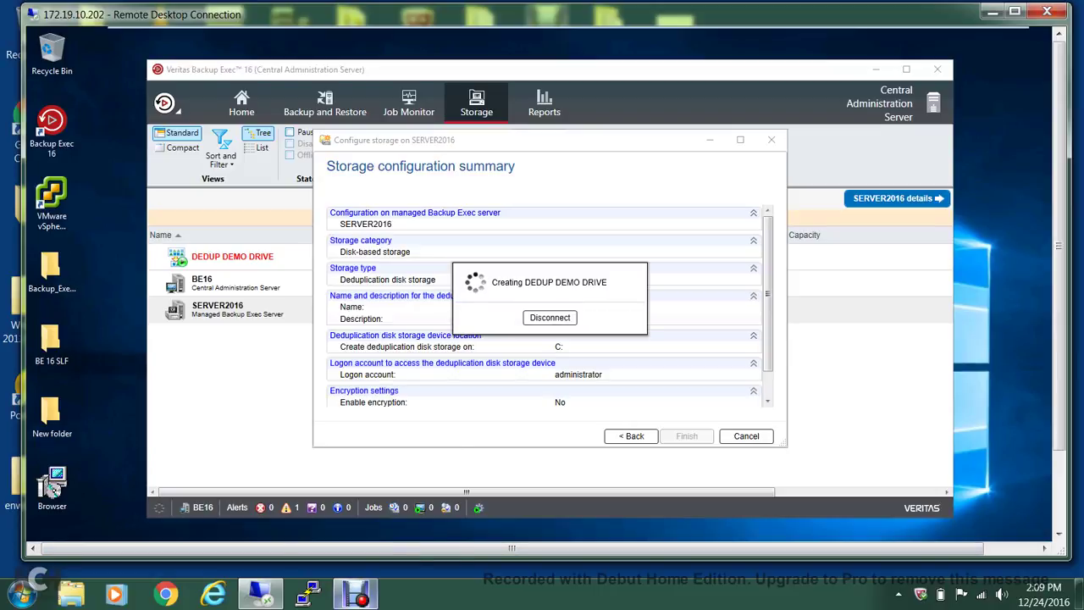
pyautogui.click(355, 592)
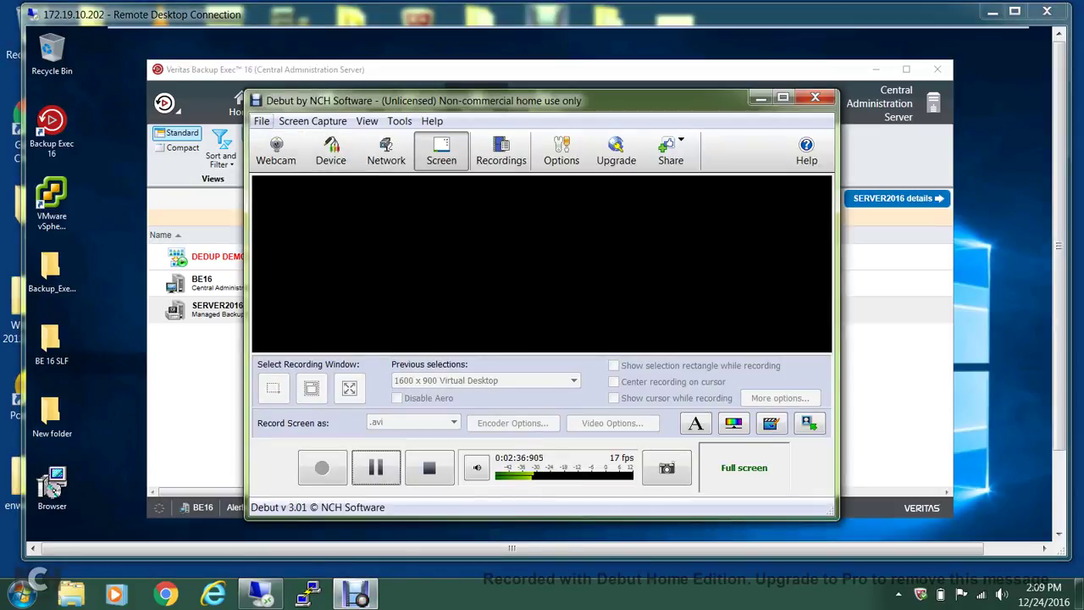
pyautogui.click(262, 121)
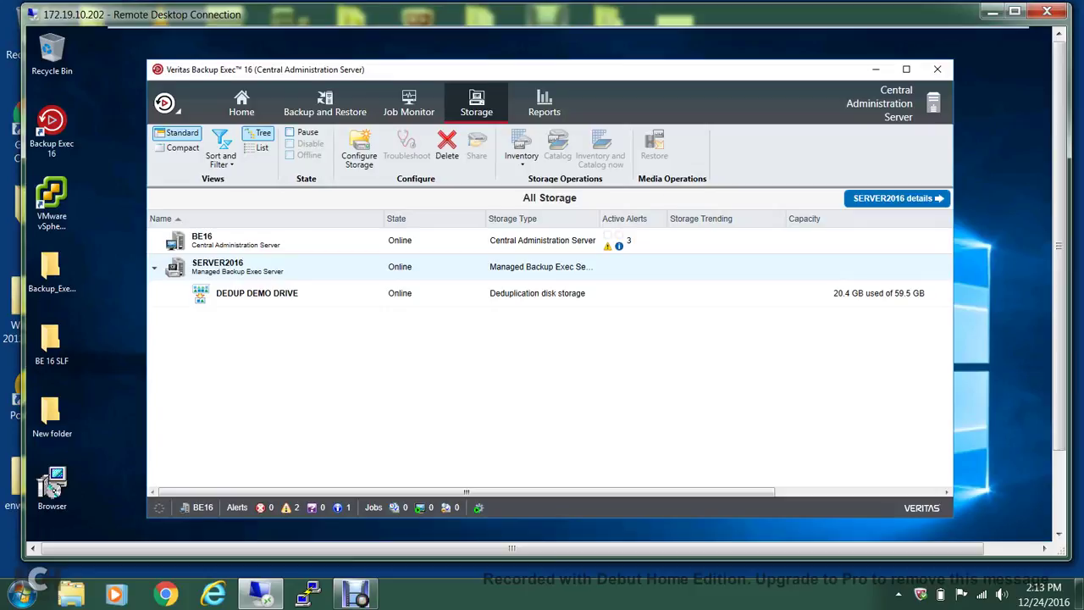
# Open the details of the DEDUP DEMO DRIVE storage device under SERVER2016
pyautogui.click(257, 292)
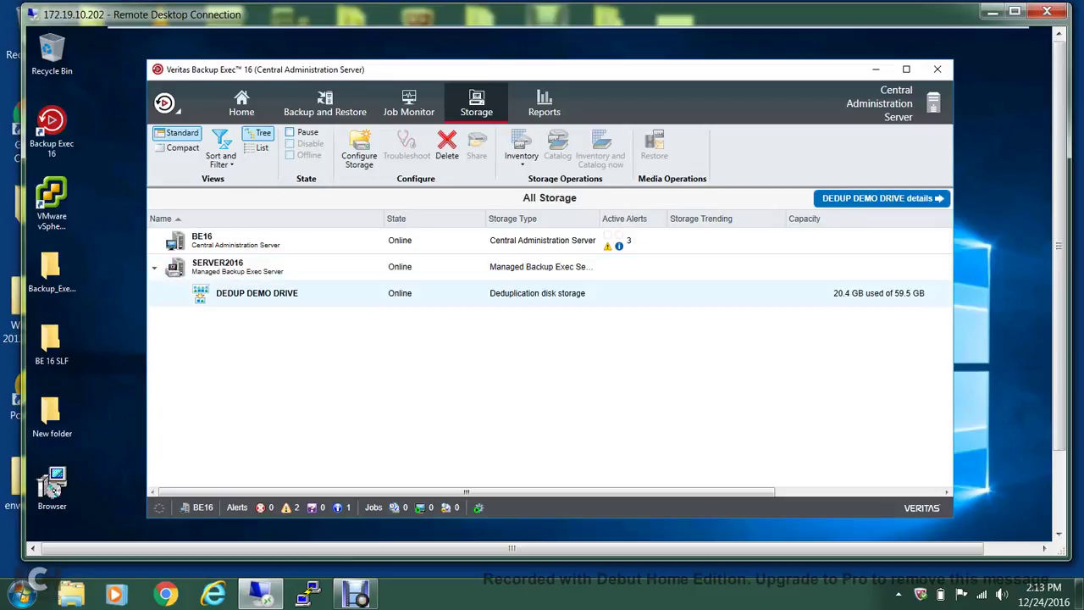
pyautogui.rightClick(413, 292)
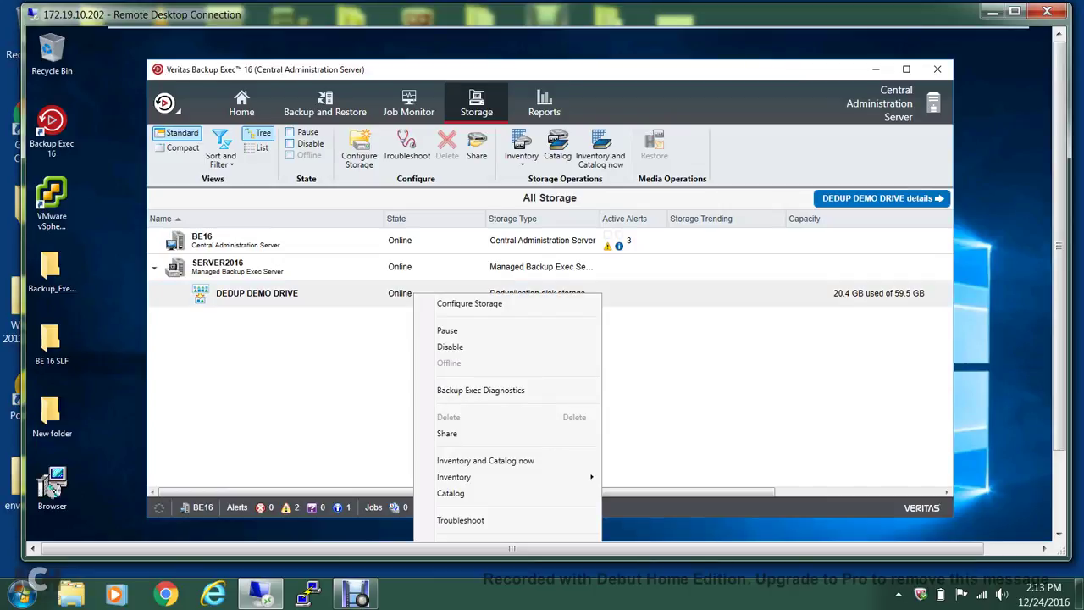
pyautogui.press('Escape')
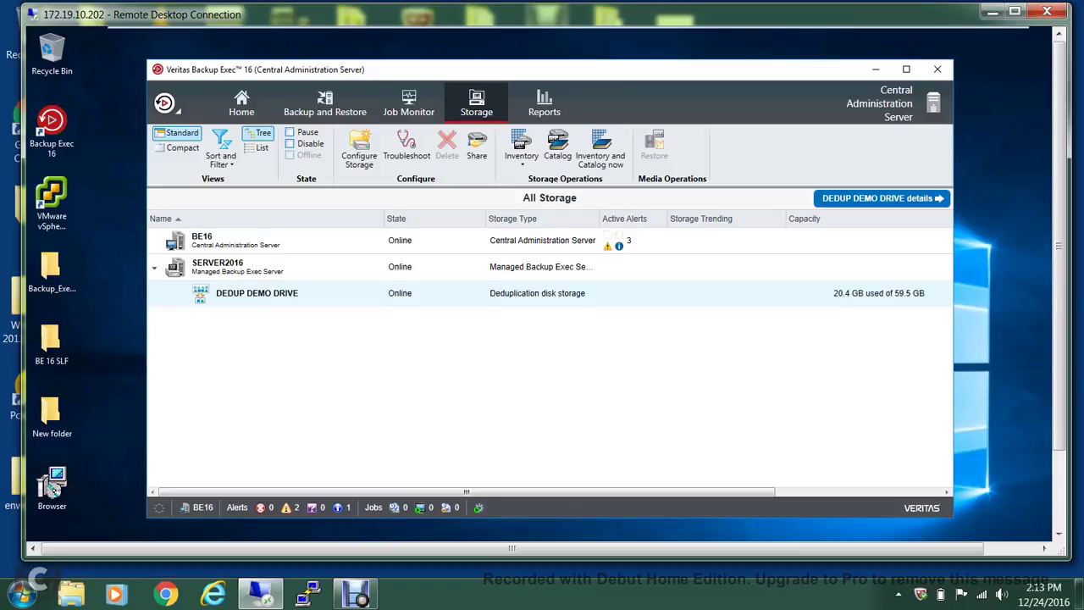
pyautogui.moveTo(1059, 246); pyautogui.dragTo(1058, 292)
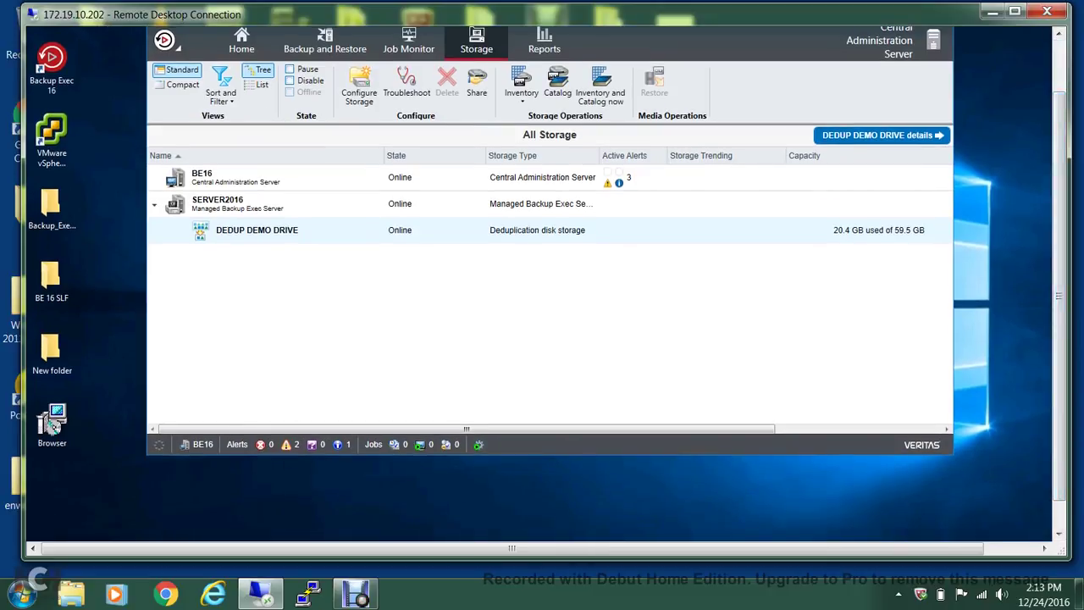
pyautogui.rightClick(702, 236)
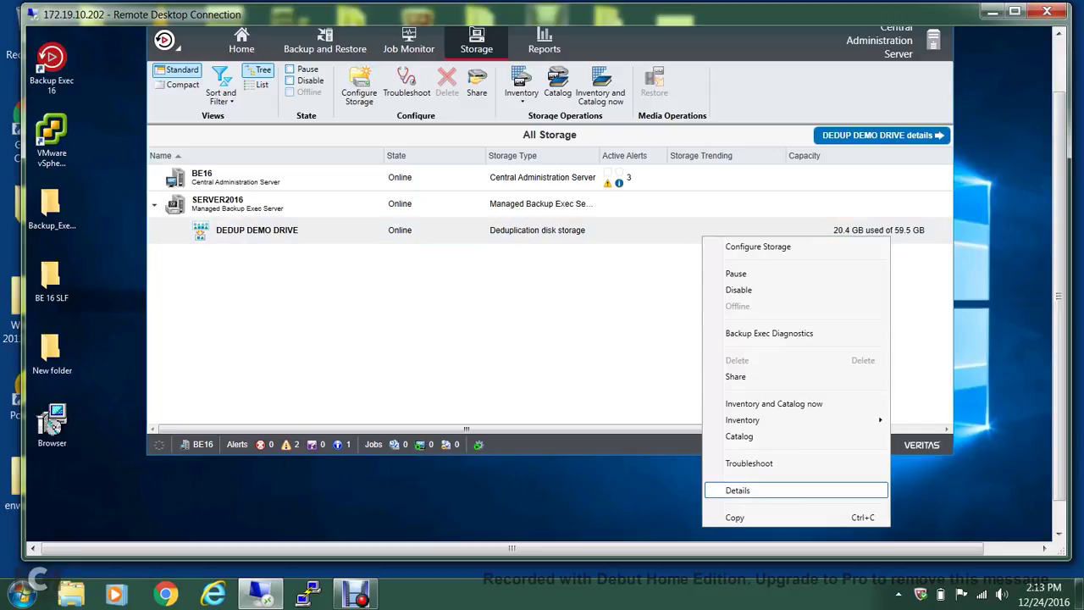
pyautogui.click(736, 489)
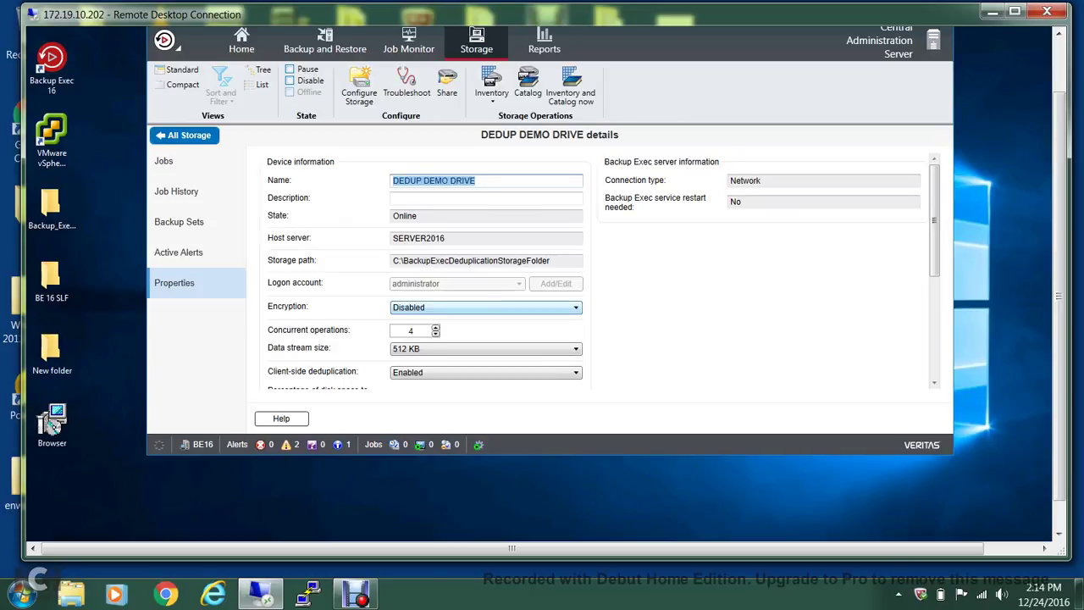
# Check the drive's encryption and client-side deduplication options, keeping them Disabled and Enabled respectively, and close the Backup Exec console
pyautogui.click(575, 308)
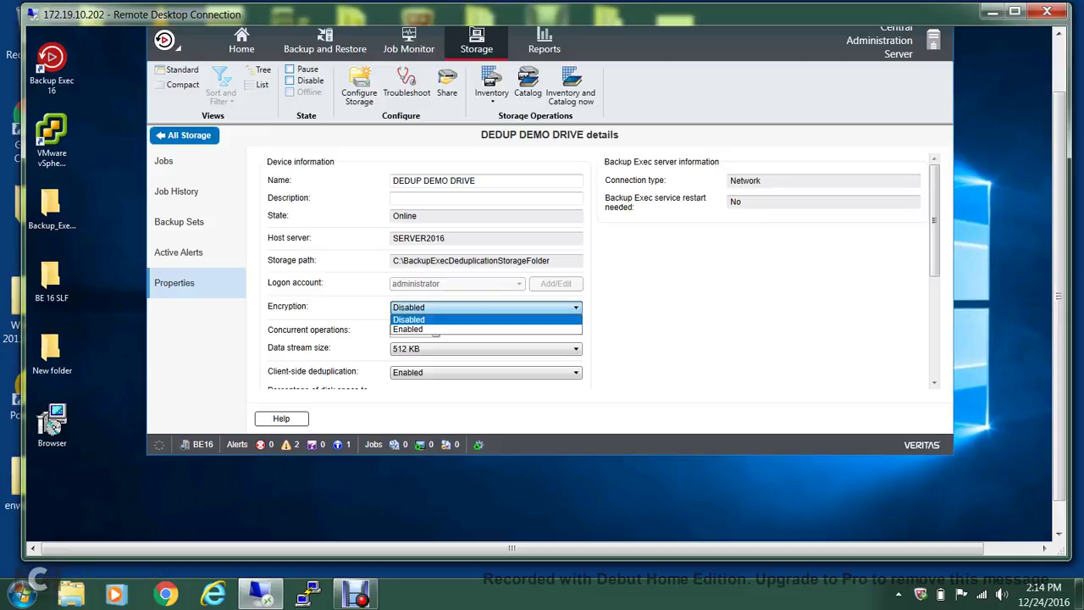
pyautogui.click(409, 319)
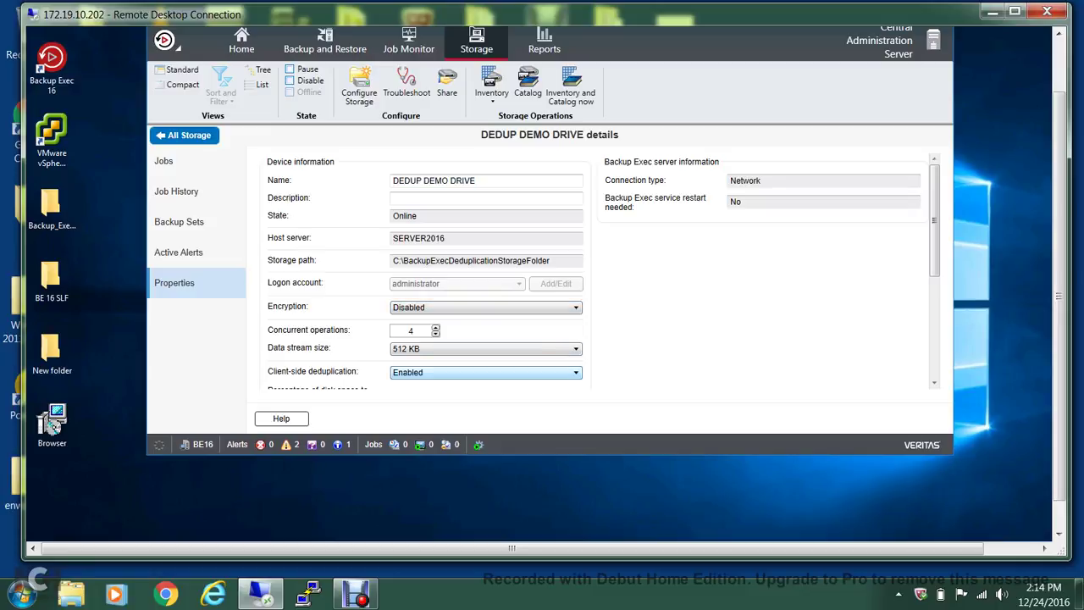
pyautogui.click(576, 373)
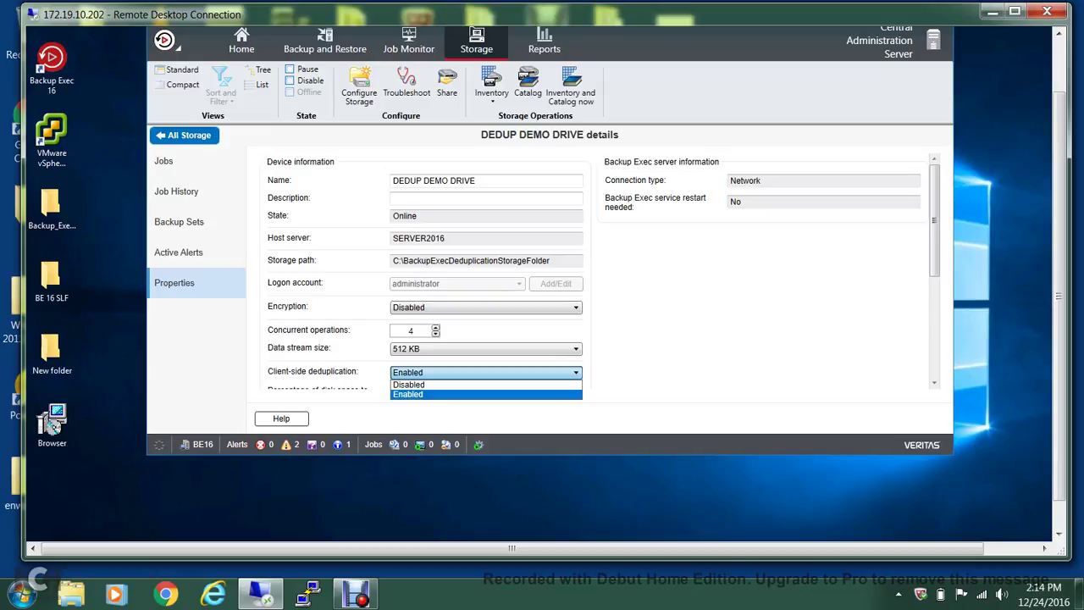
pyautogui.click(486, 395)
pyautogui.moveTo(1058, 297); pyautogui.dragTo(1058, 258)
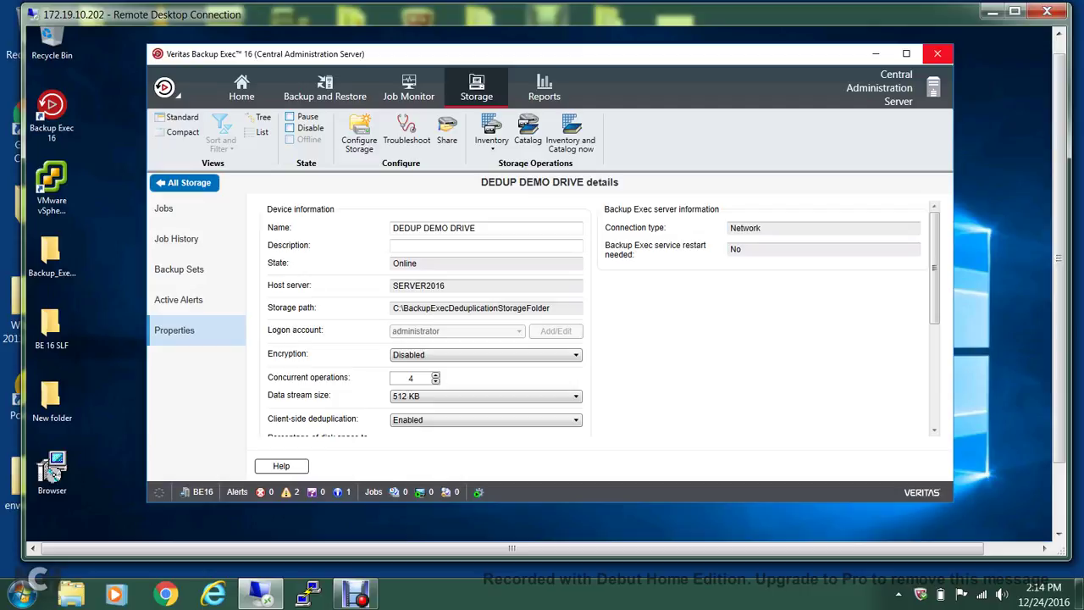
pyautogui.click(937, 54)
pyautogui.click(355, 593)
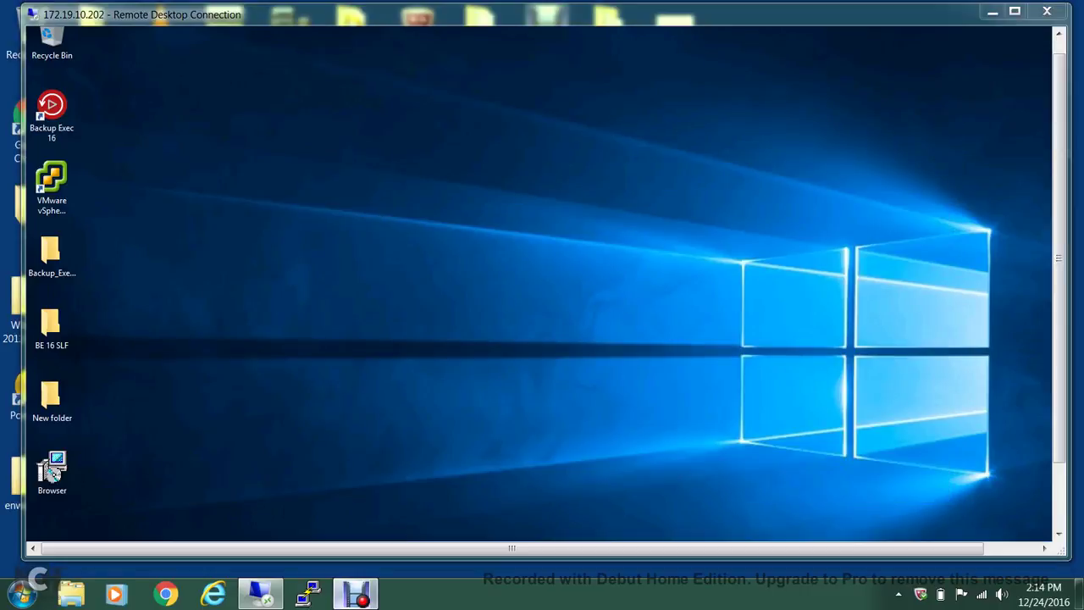